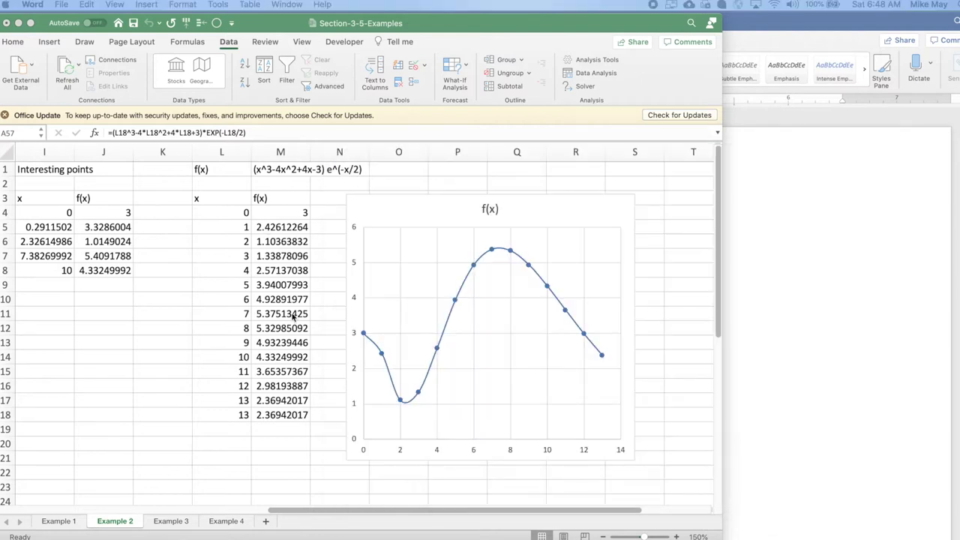
Step: Set the trial x value in L18 to 8 and inspect the chart points at x = 8 and x = 10
click(255, 417)
click(240, 414)
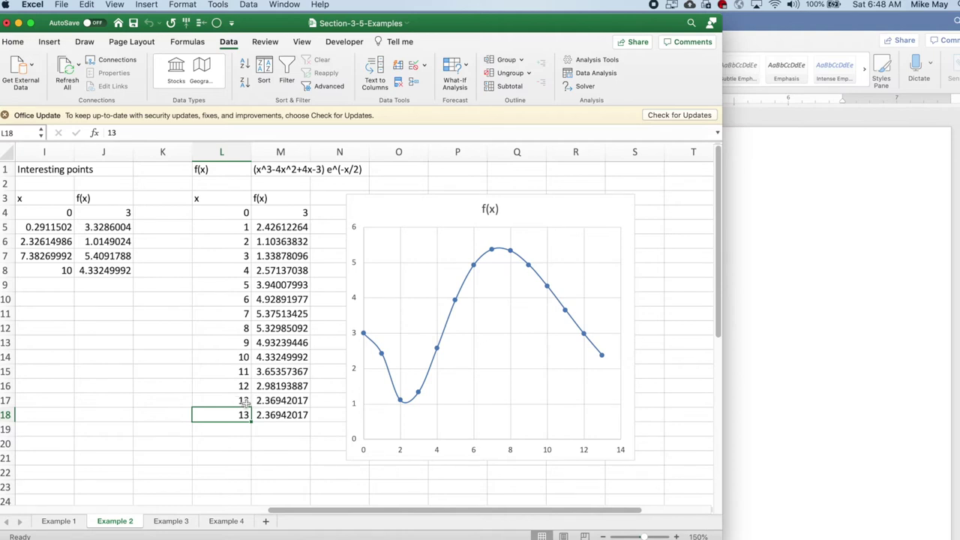
text(8)
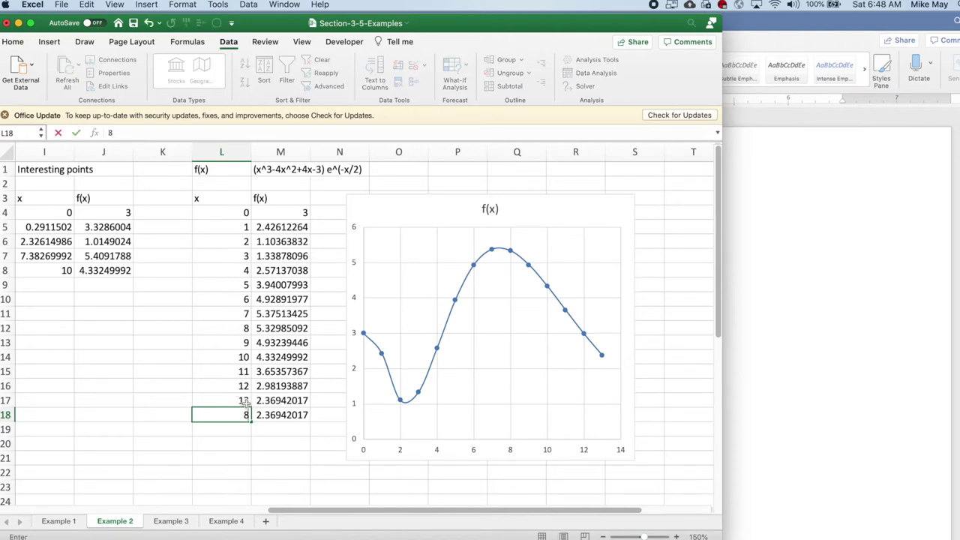
key(Return)
mouse_move(512, 251)
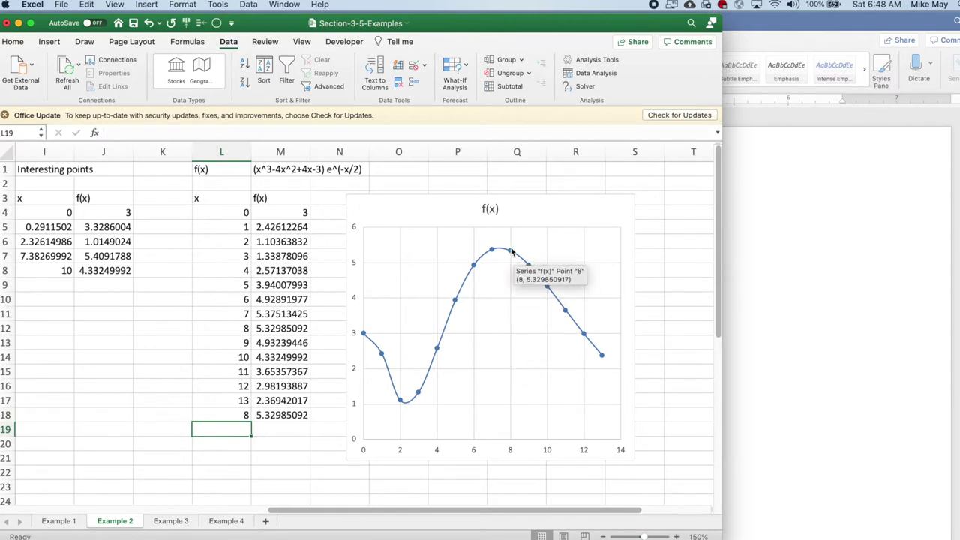
mouse_move(556, 300)
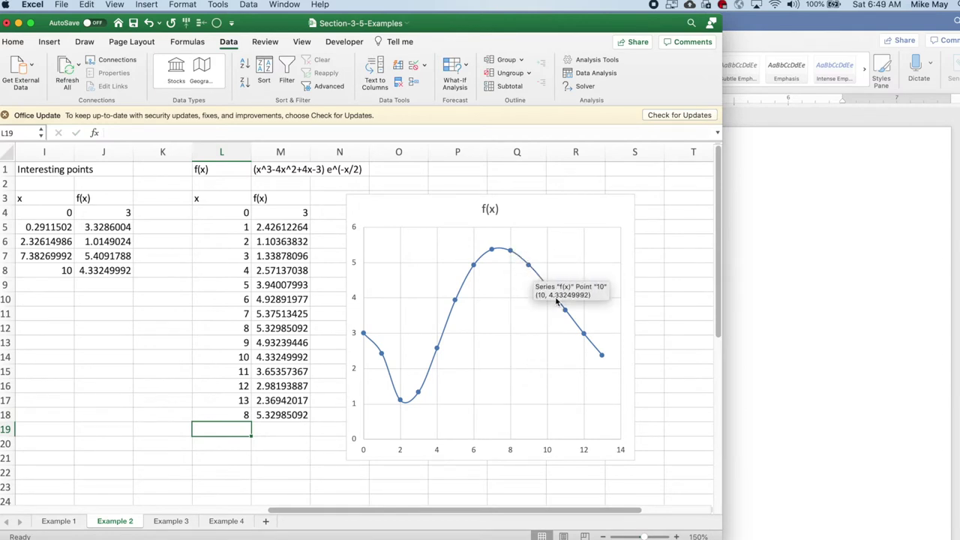
Step: Change the Solver constraint to L18 <= 10, minimize M18 by changing L18, and keep the solution
click(585, 86)
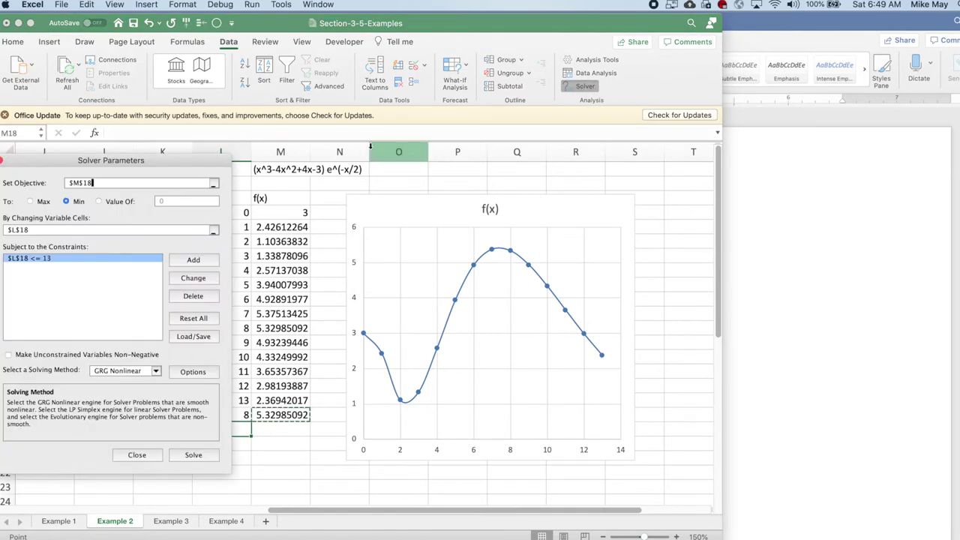
drag(200, 160, 711, 150)
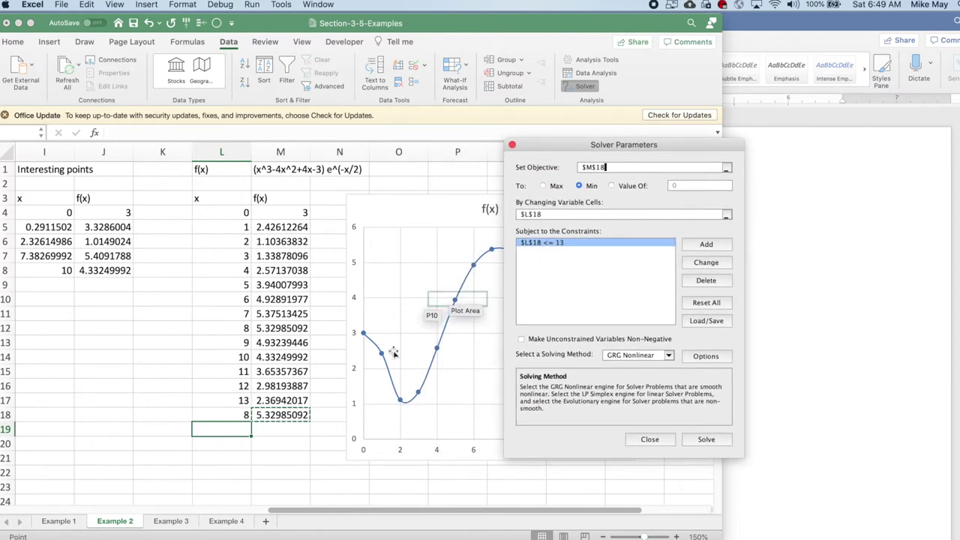
click(302, 415)
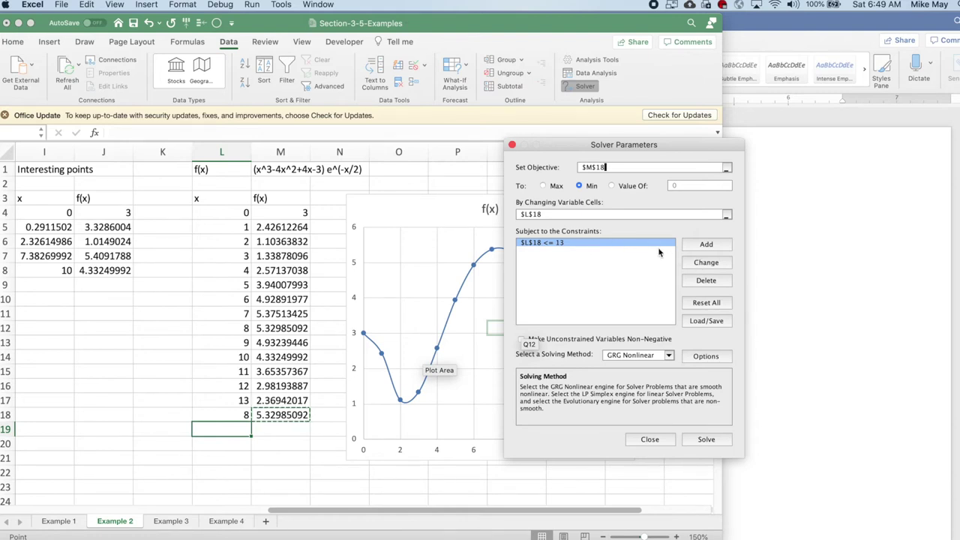
click(701, 262)
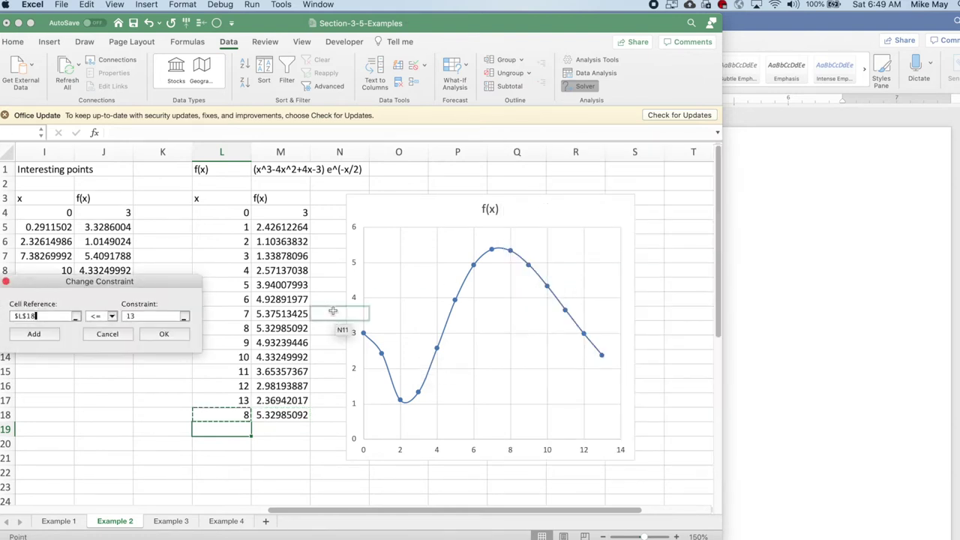
click(131, 316)
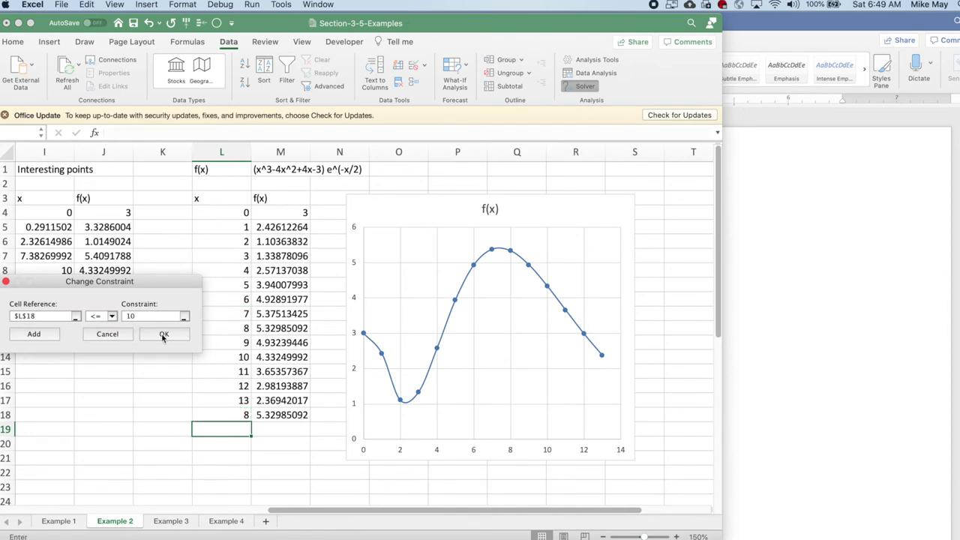
click(162, 335)
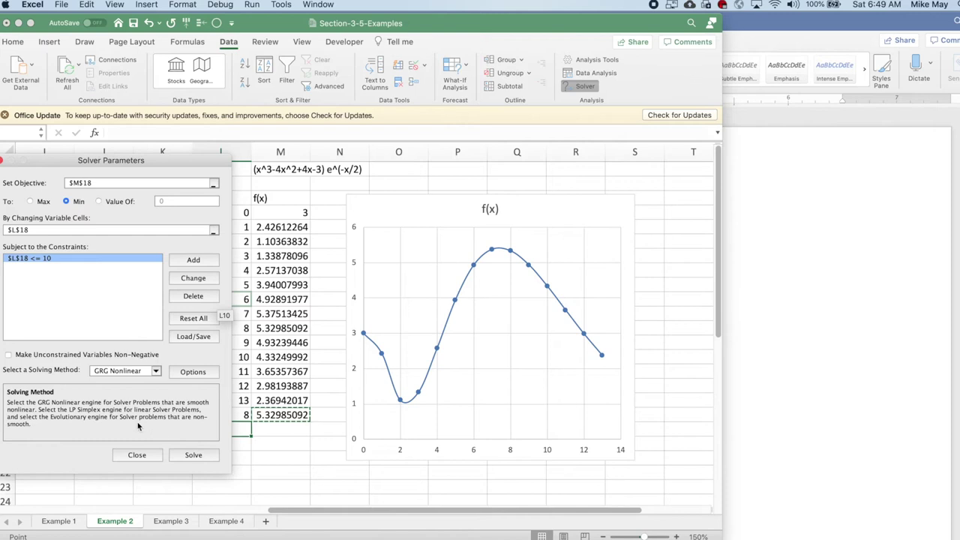
click(181, 455)
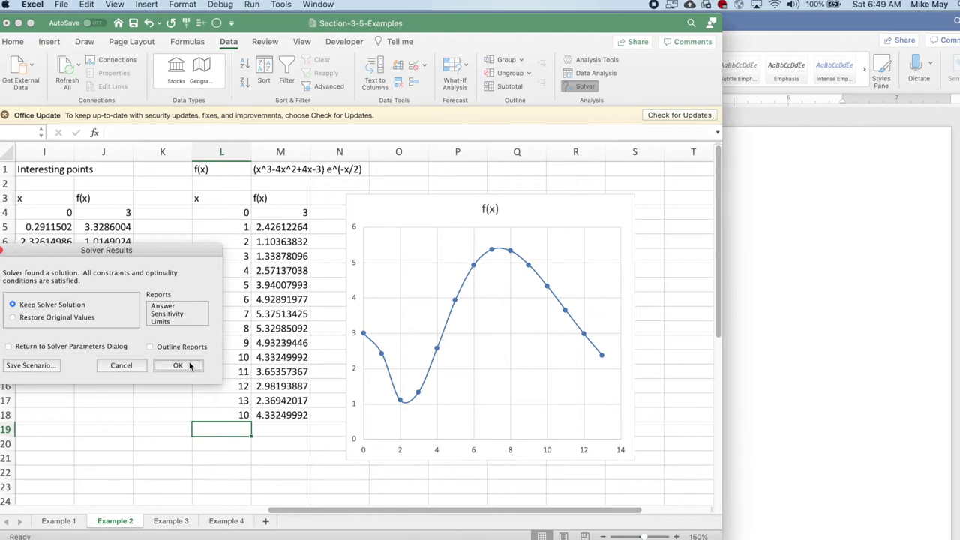
click(190, 365)
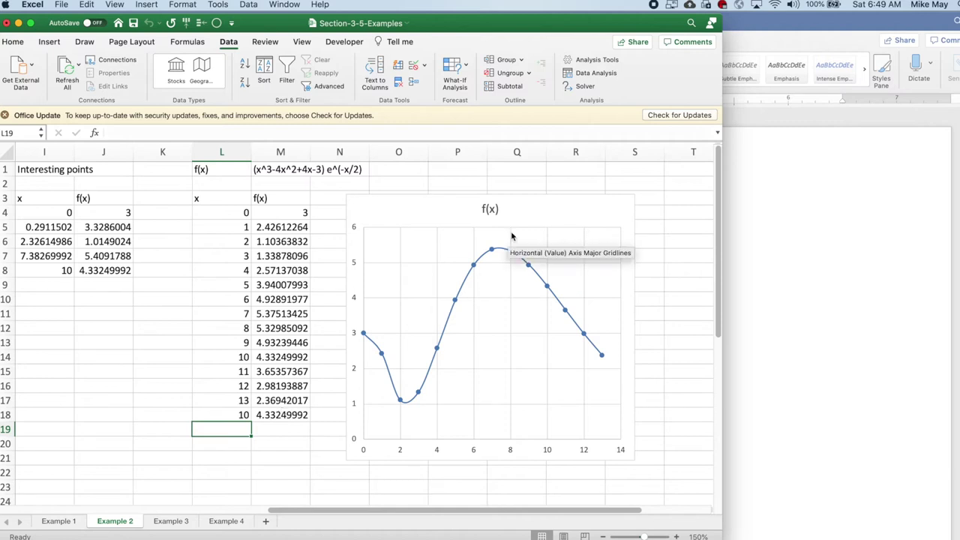
Step: Delete the L18 constraint in Solver, maximize M18 by changing L18, and keep the solution
click(585, 86)
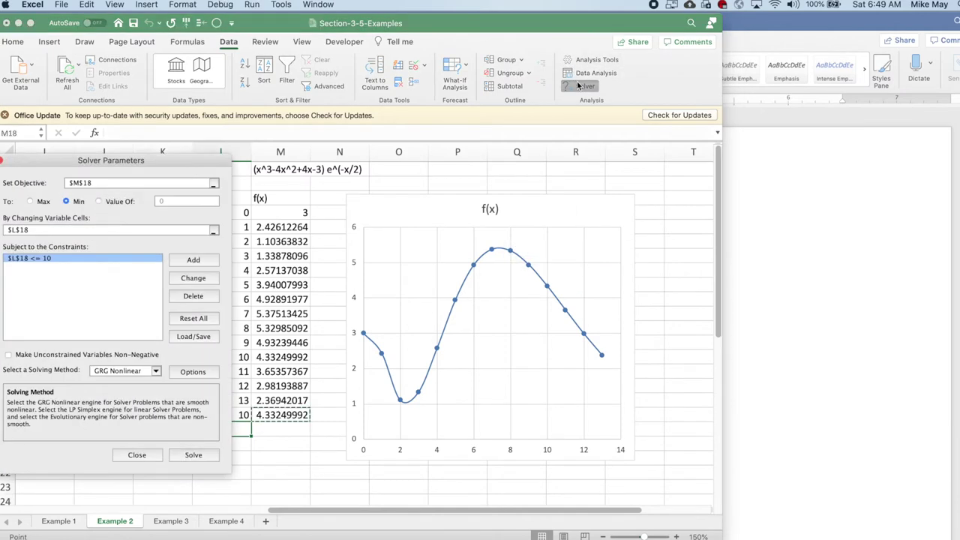
click(131, 259)
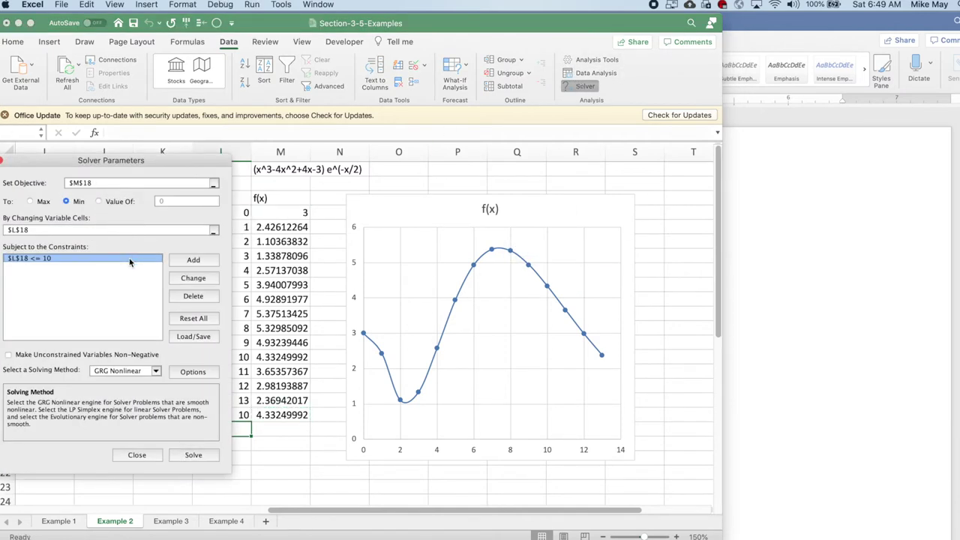
click(181, 294)
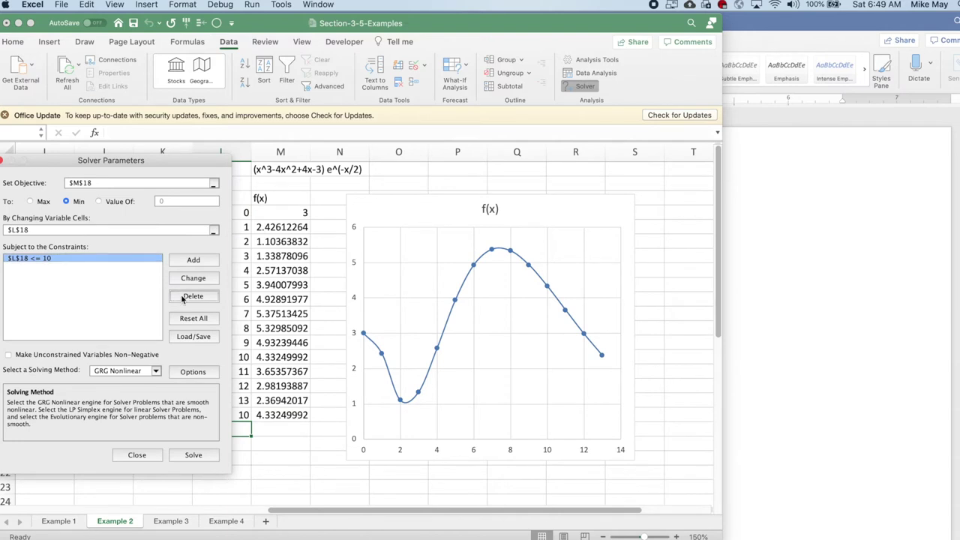
click(42, 202)
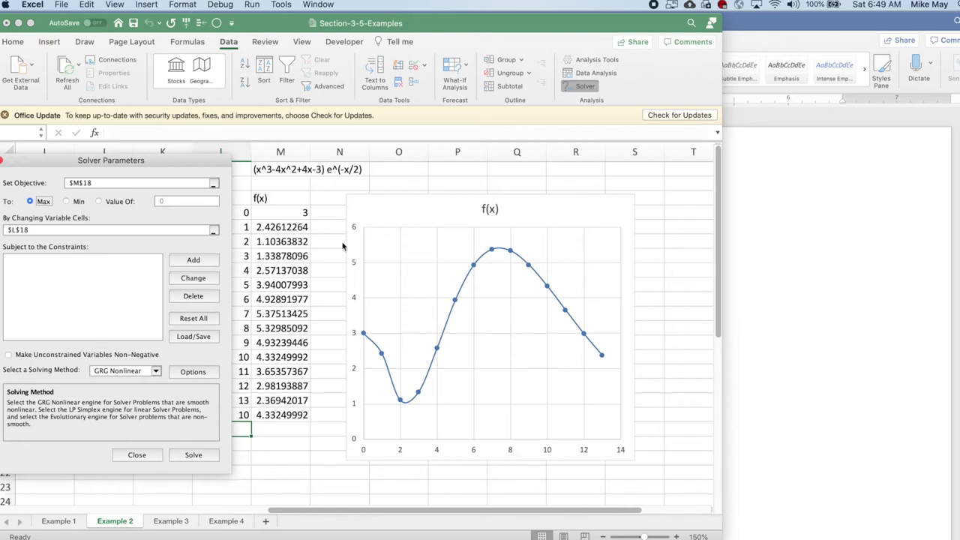
click(193, 455)
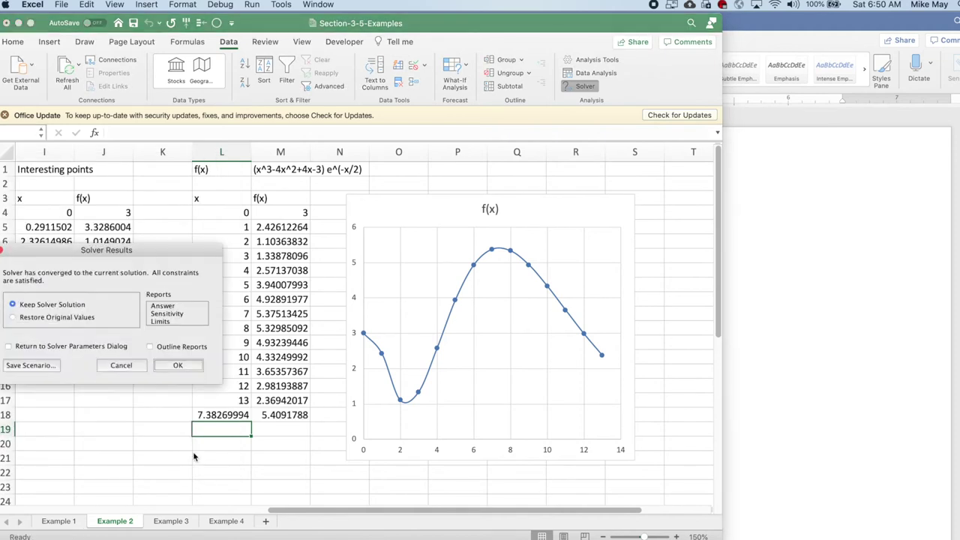
click(178, 365)
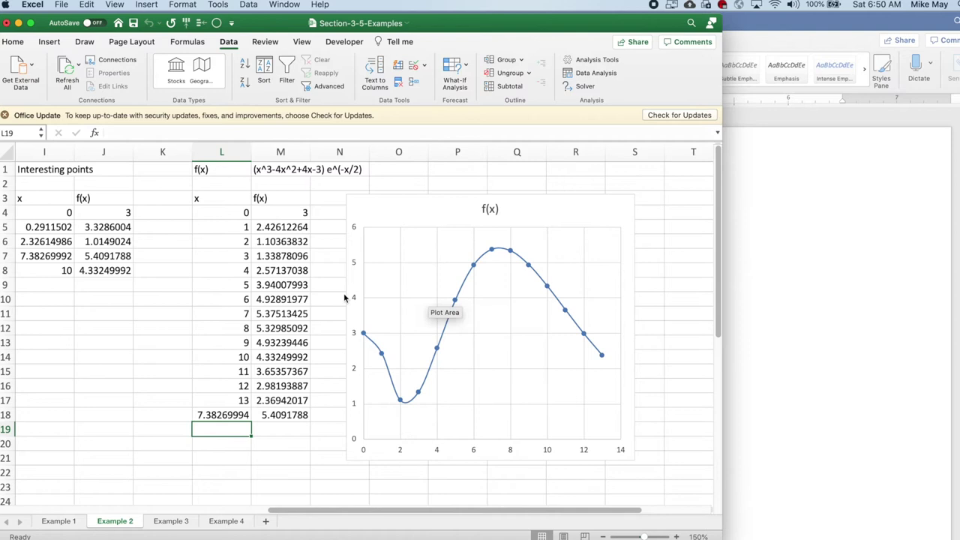
Step: Set the starting x value in L18 to 6
click(226, 416)
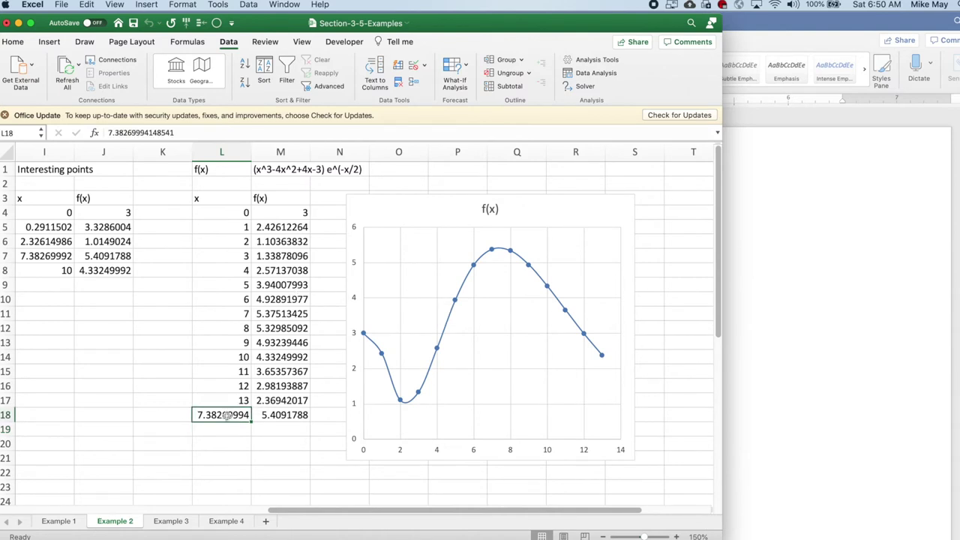
text(6)
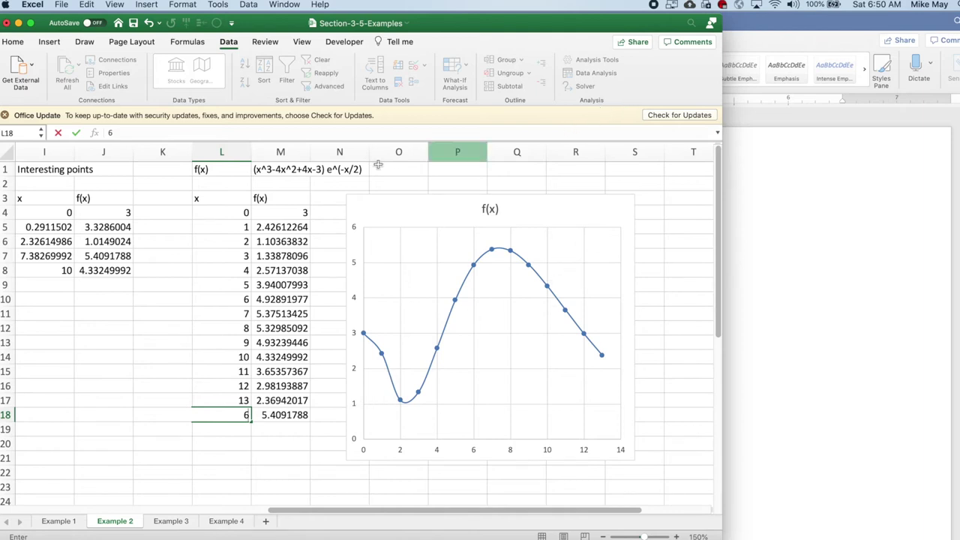
click(372, 242)
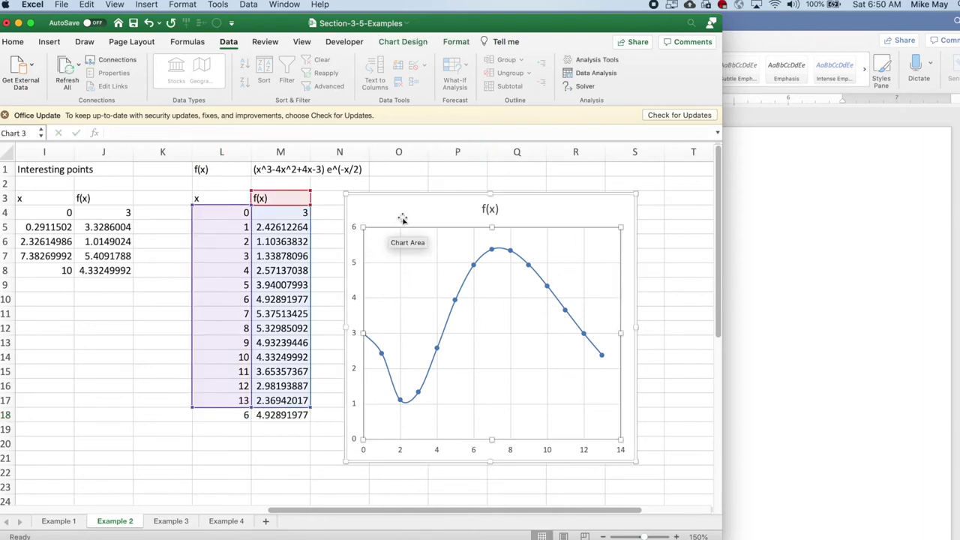
click(443, 173)
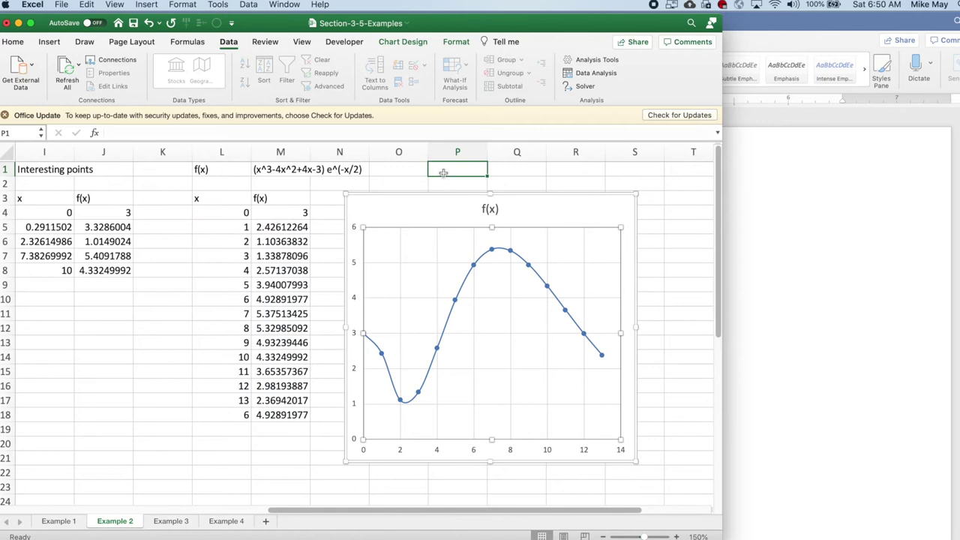
Step: Run Solver without constraints to minimize M18 by changing L18, and keep the solution
click(586, 85)
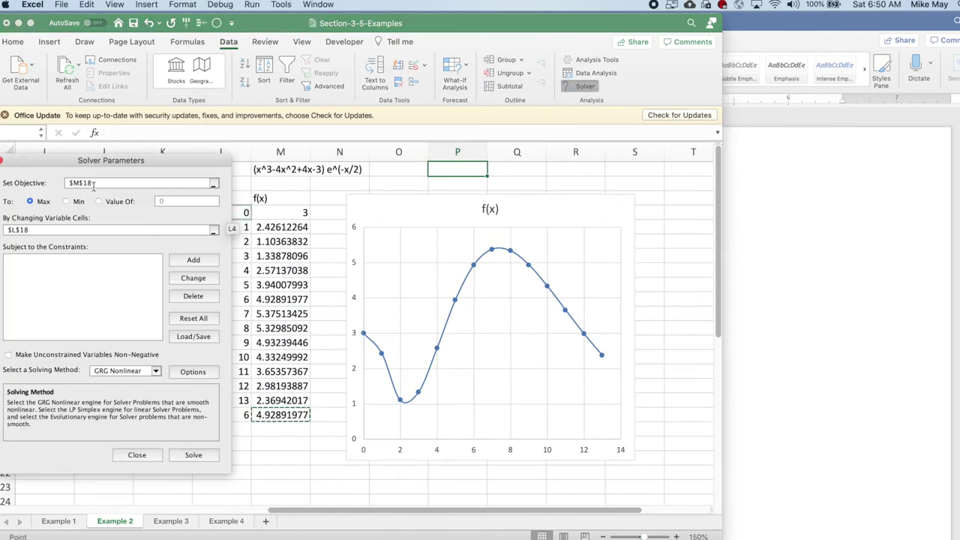
click(67, 202)
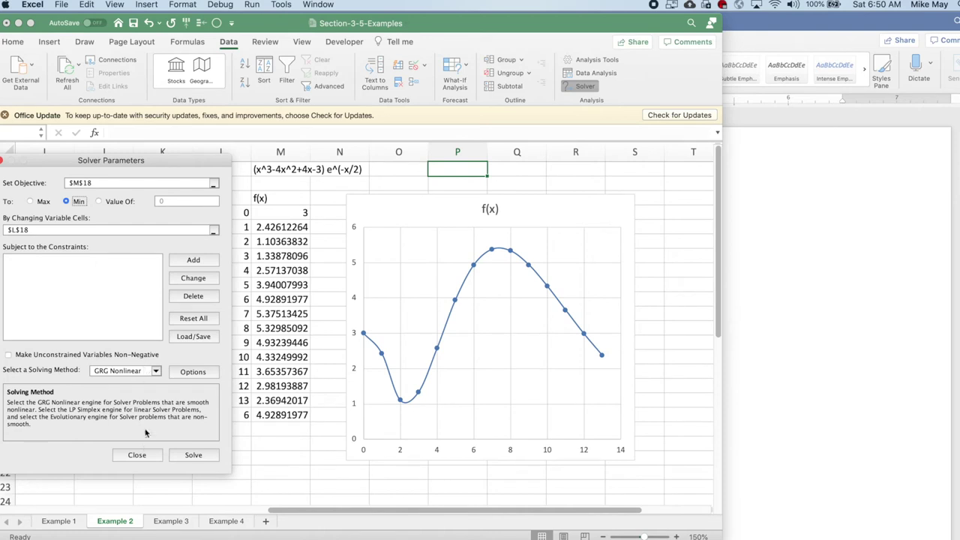
click(192, 455)
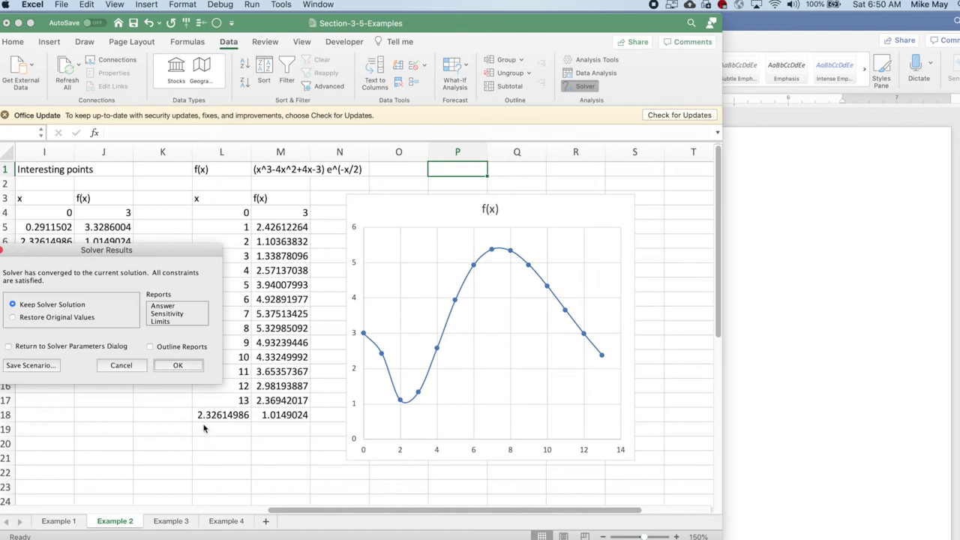
click(174, 367)
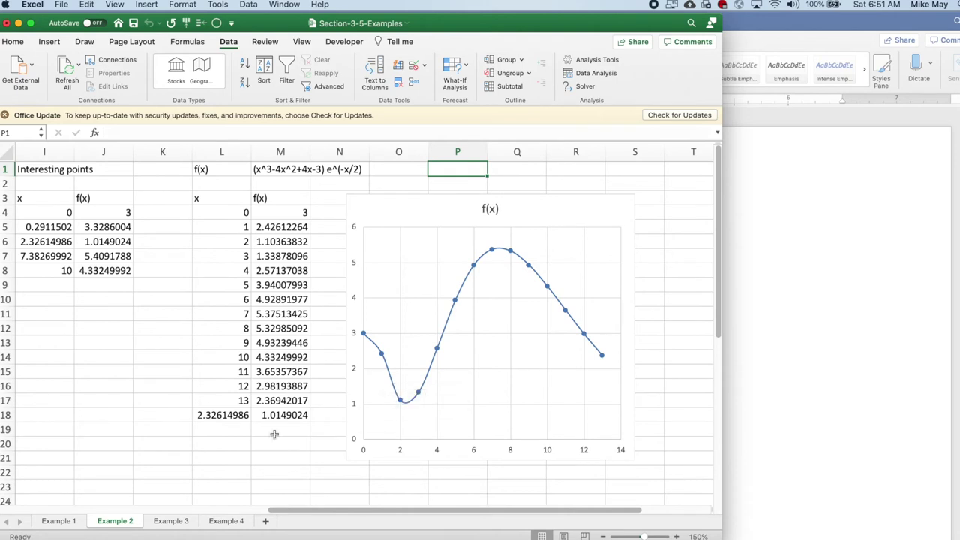
Step: Set the starting x value in L18 to 2
click(233, 417)
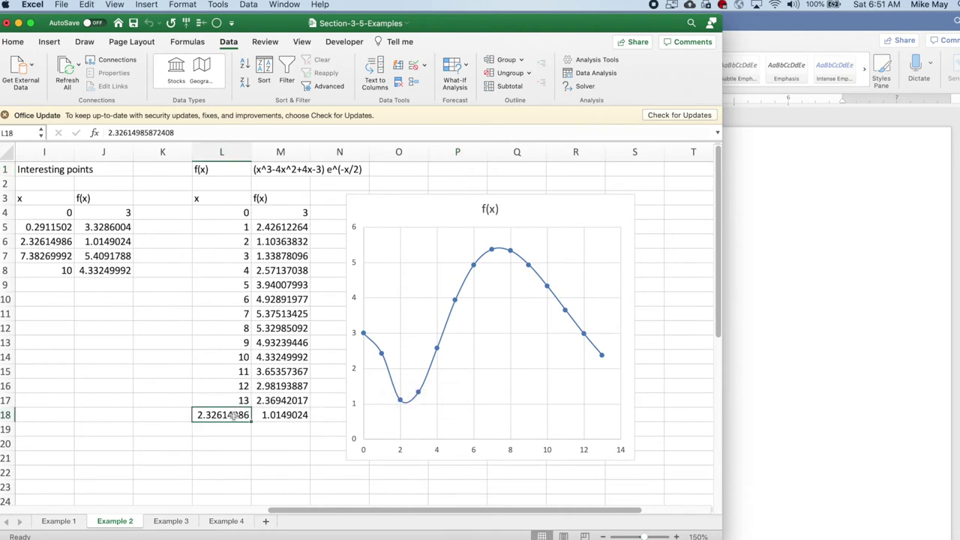
text(2)
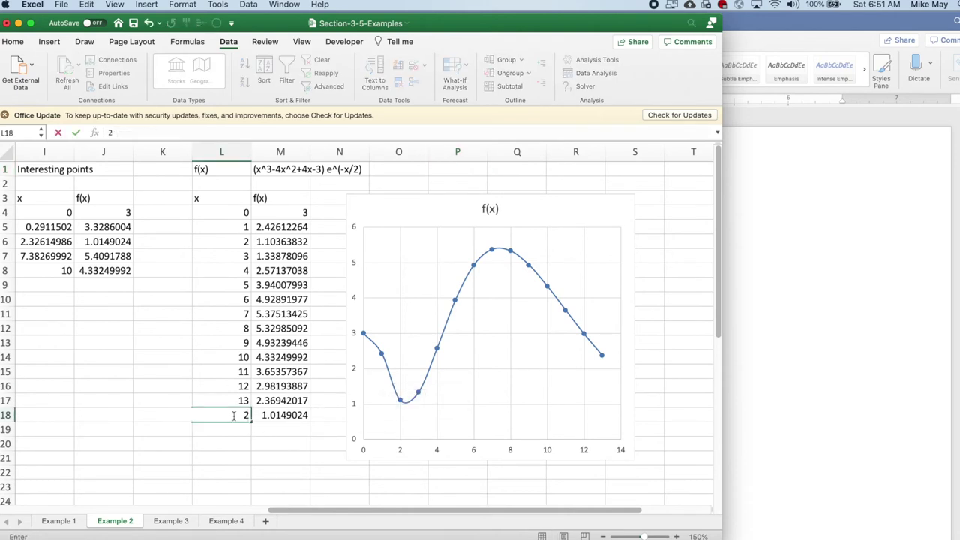
key(Return)
mouse_move(387, 363)
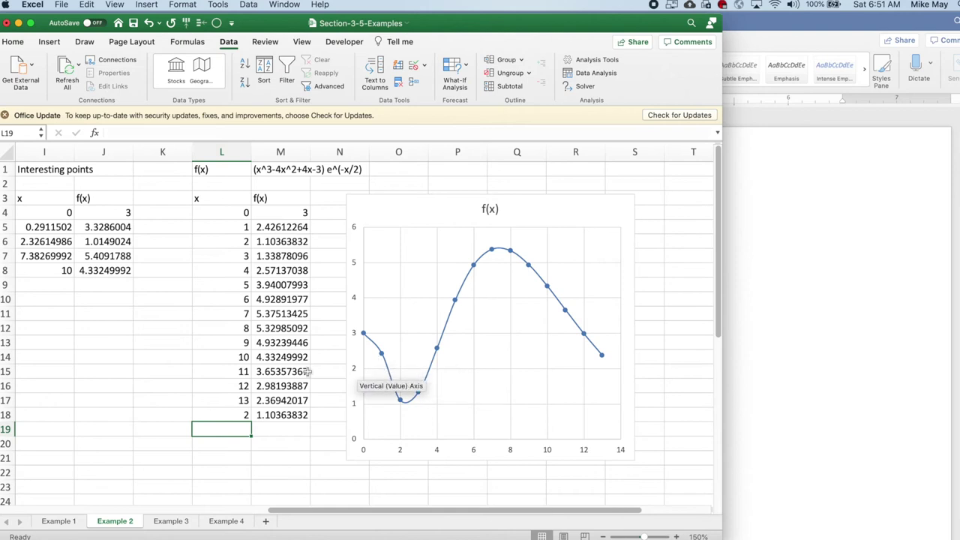
Step: Set up Solver to maximize the function value in M18 by changing L18
click(268, 416)
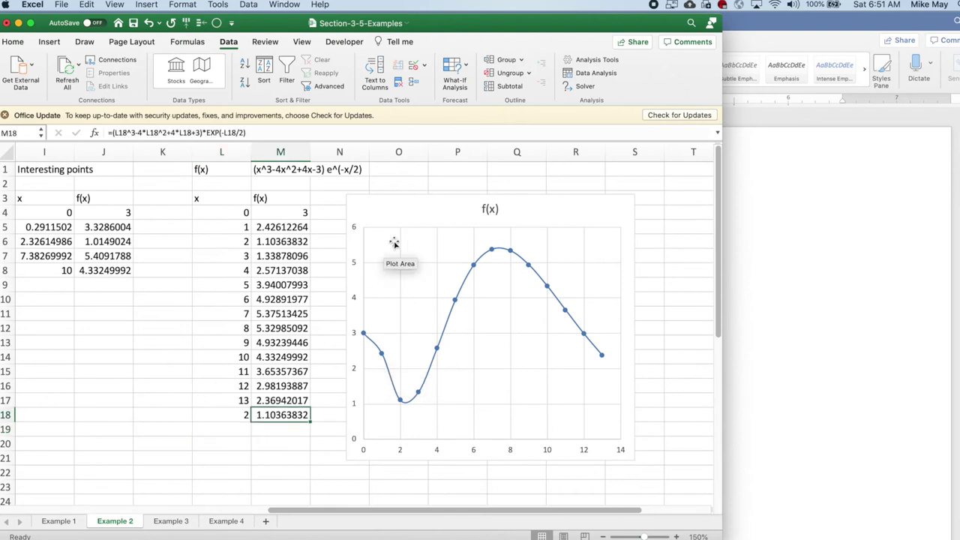
click(586, 87)
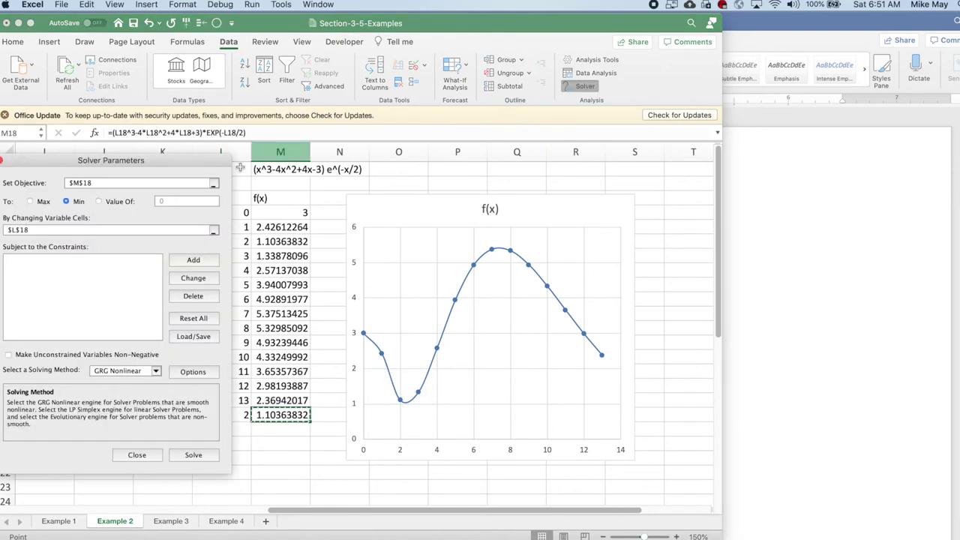
click(31, 202)
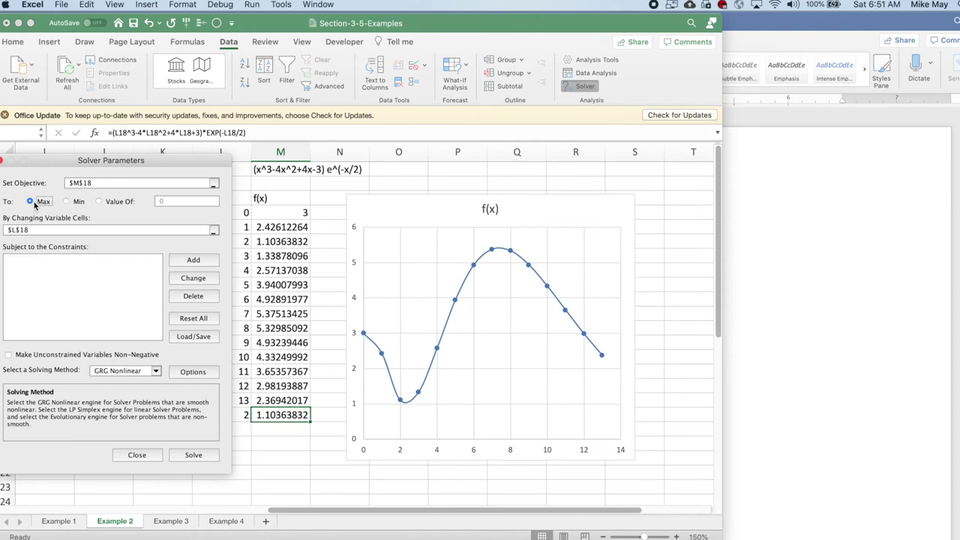
Step: Add the constraint L18 >= 0 in Solver, solve for the maximum of M18, and keep the solution
click(193, 260)
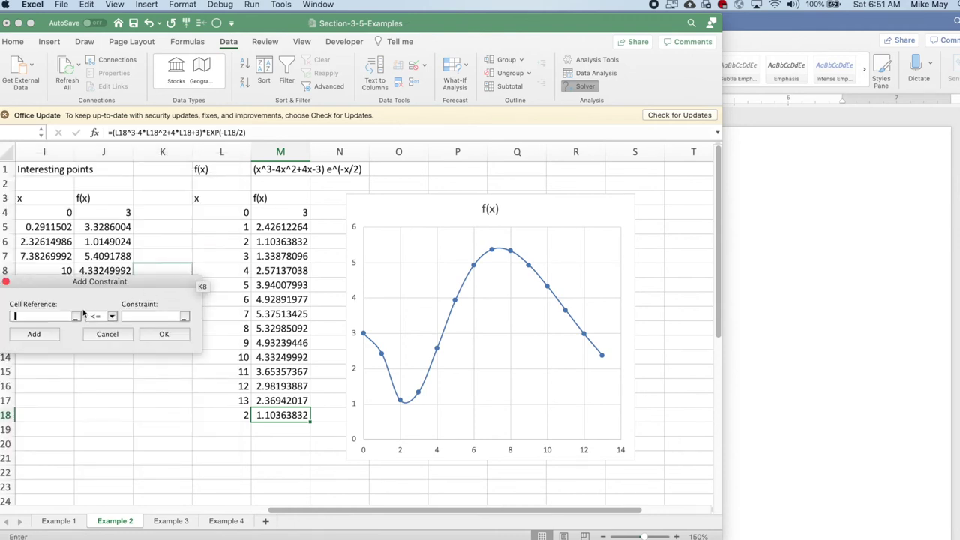
drag(214, 401, 58, 346)
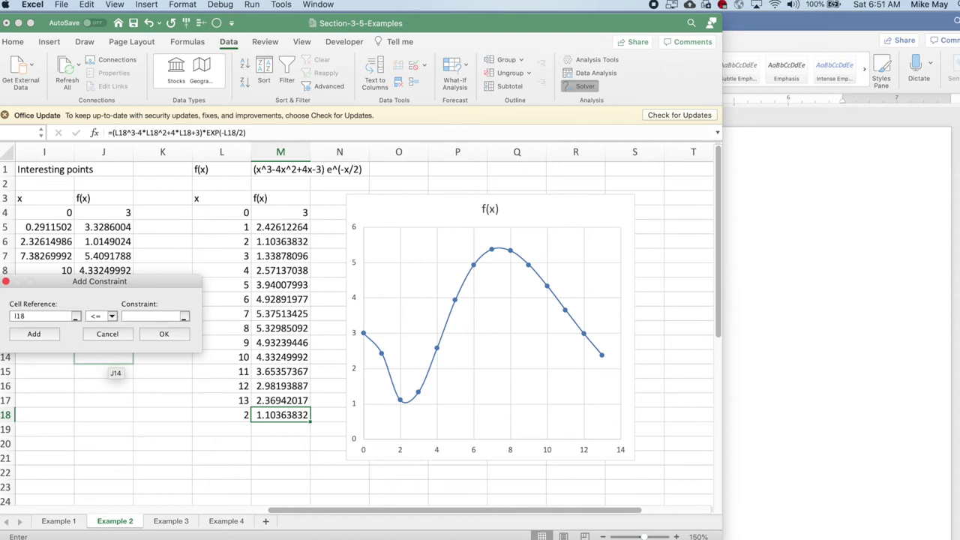
click(112, 316)
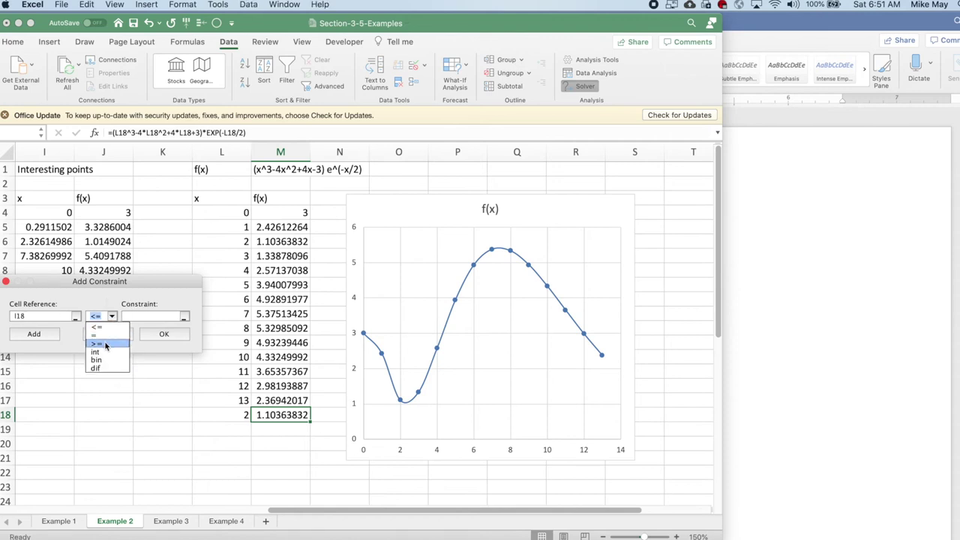
click(96, 344)
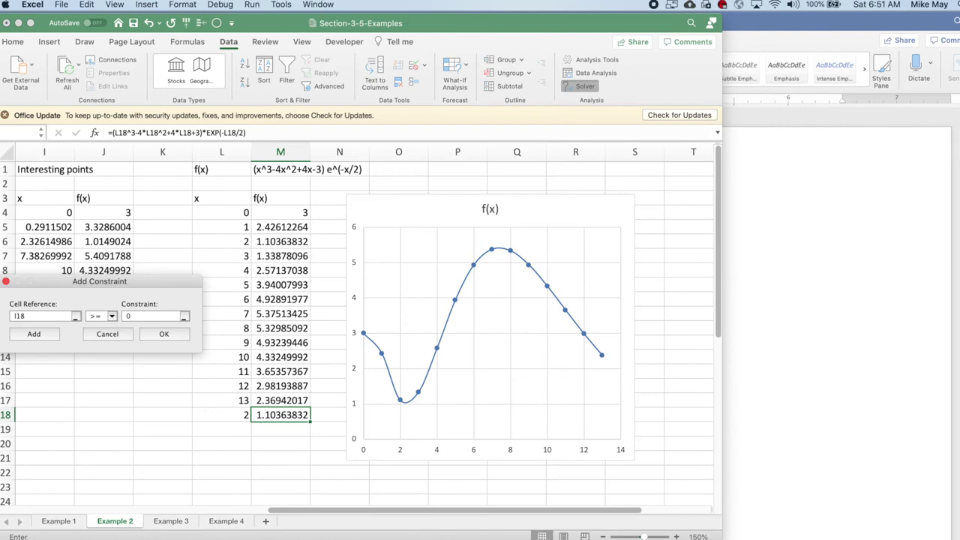
click(165, 334)
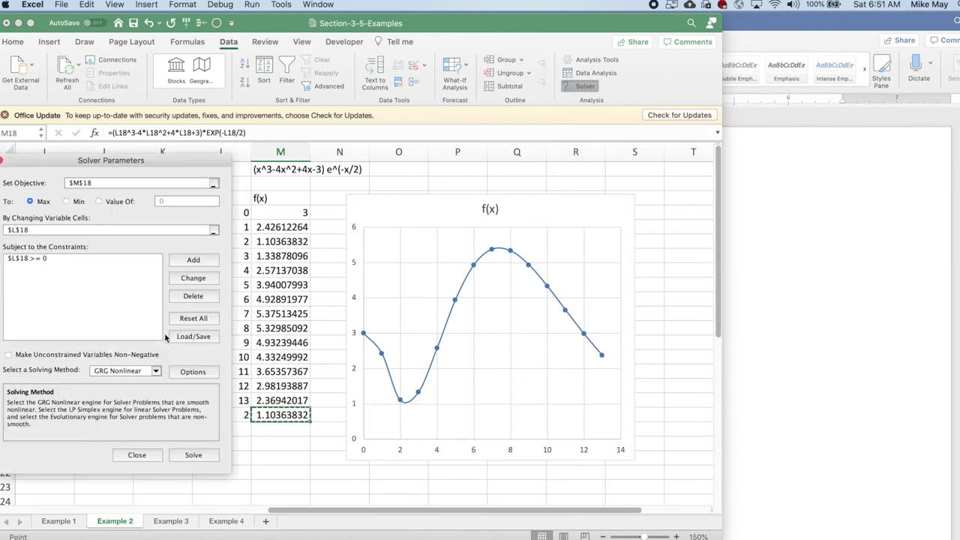
click(192, 456)
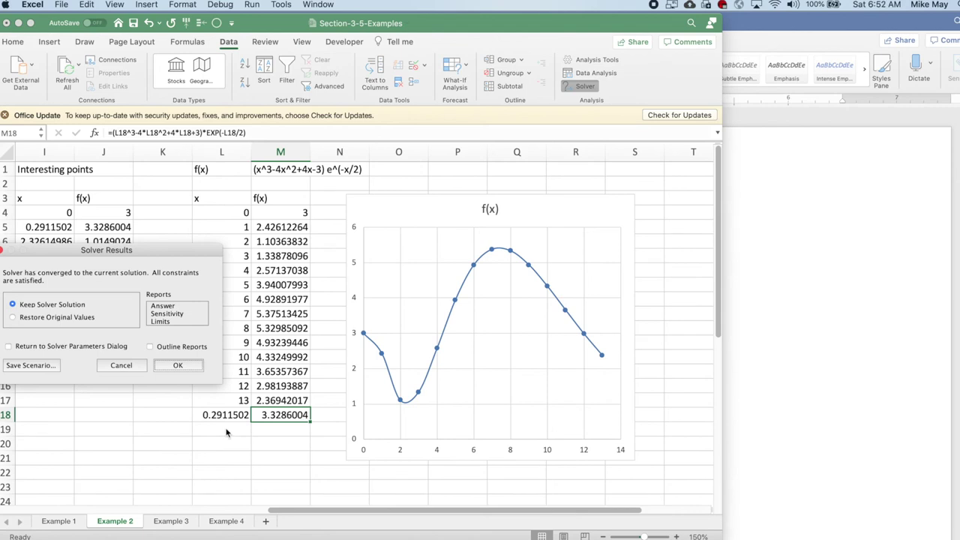
click(177, 365)
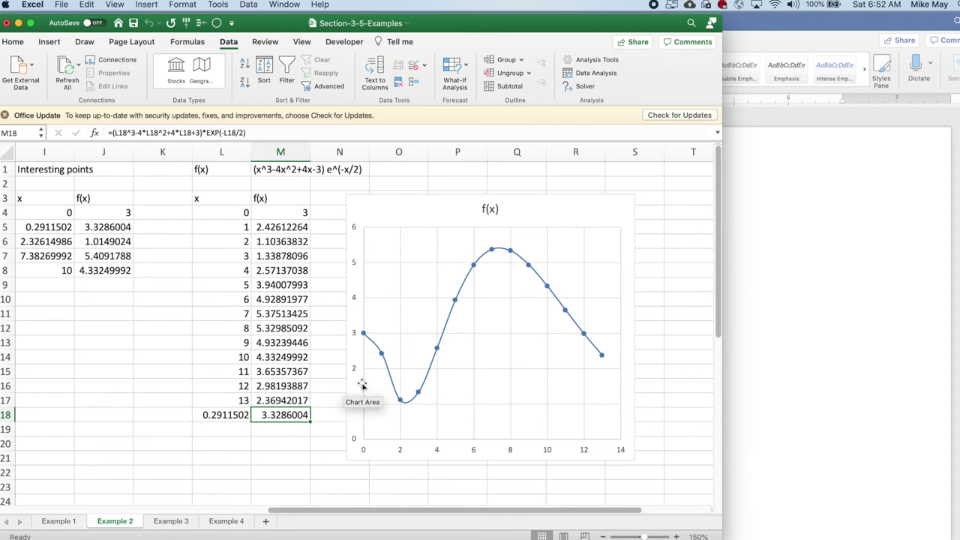
Step: Change the x value in L5 to 0.5 and fill the x series down to L15 in steps of 0.5
mouse_move(378, 345)
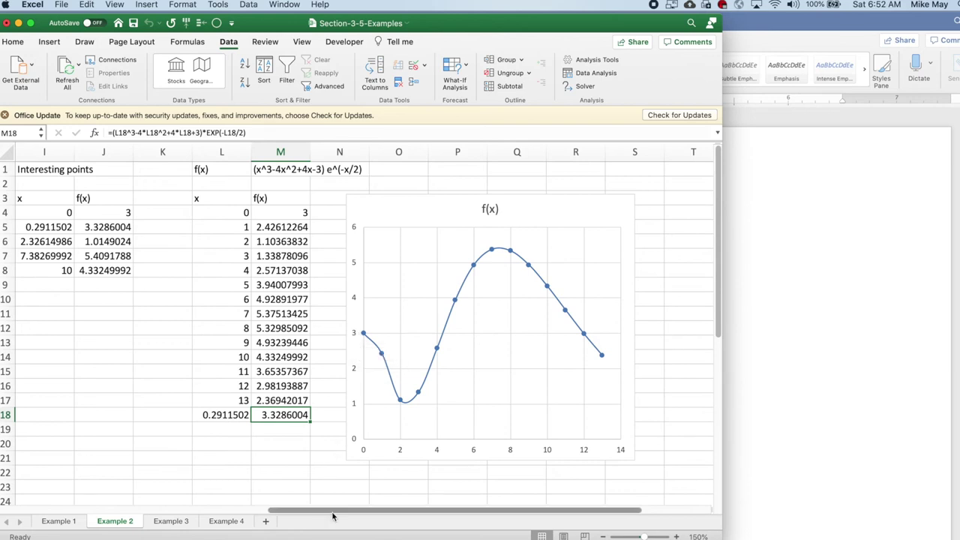
drag(332, 516, 75, 521)
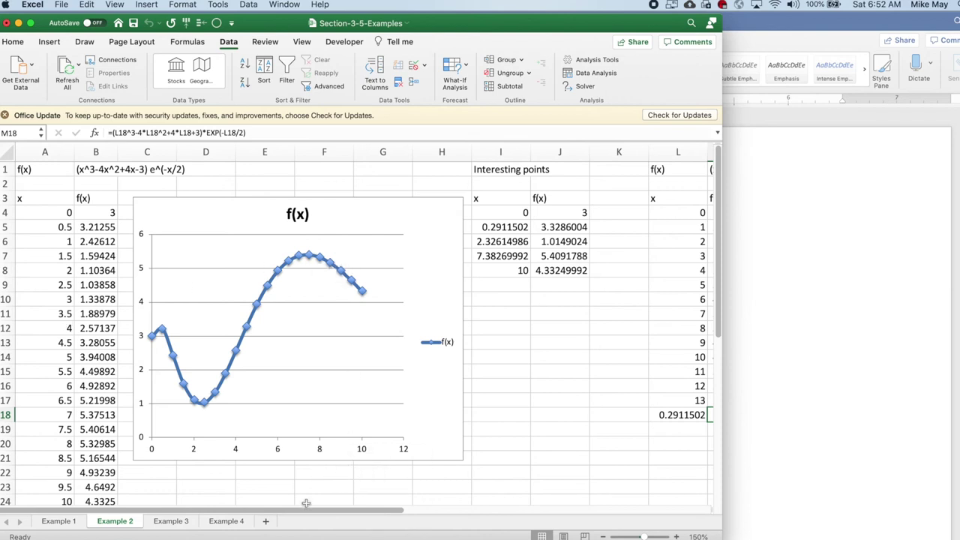
drag(303, 511, 505, 503)
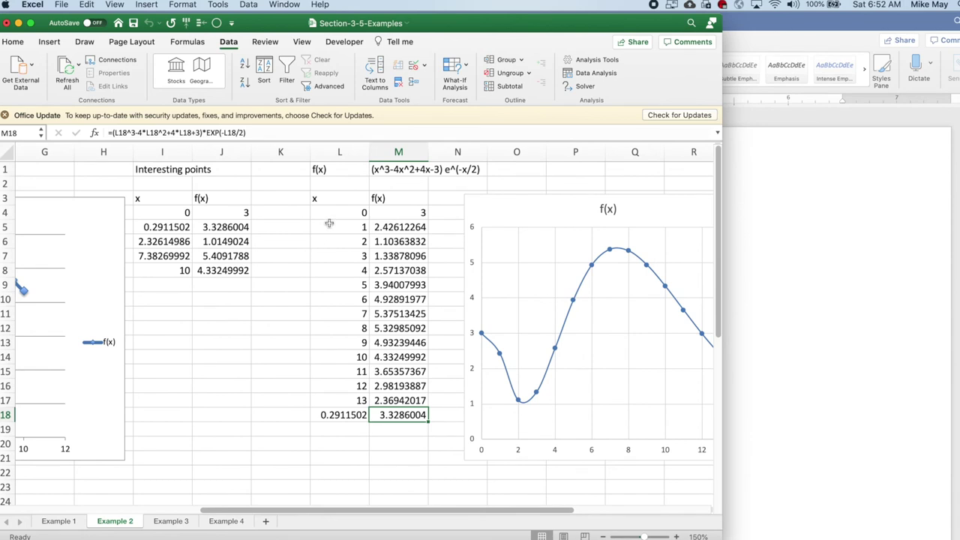
click(329, 224)
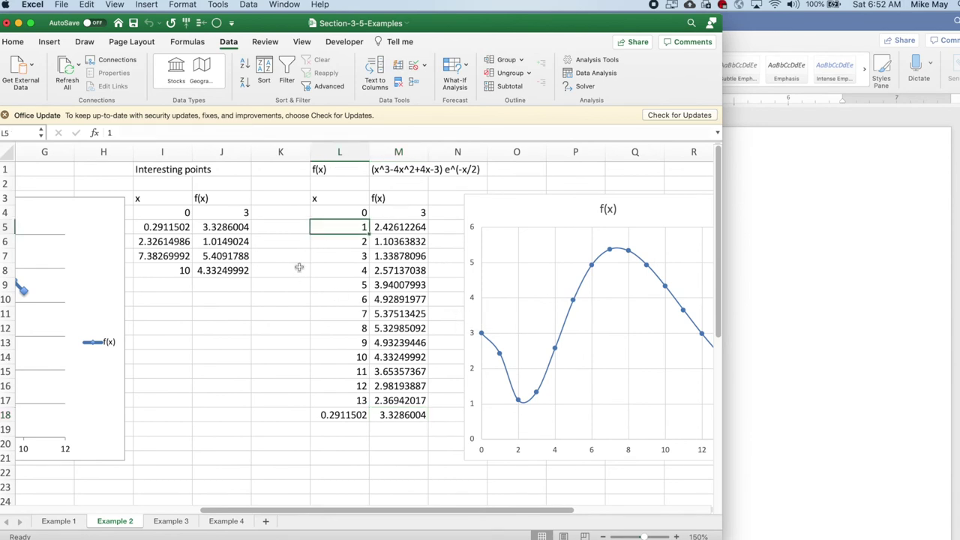
text(0)
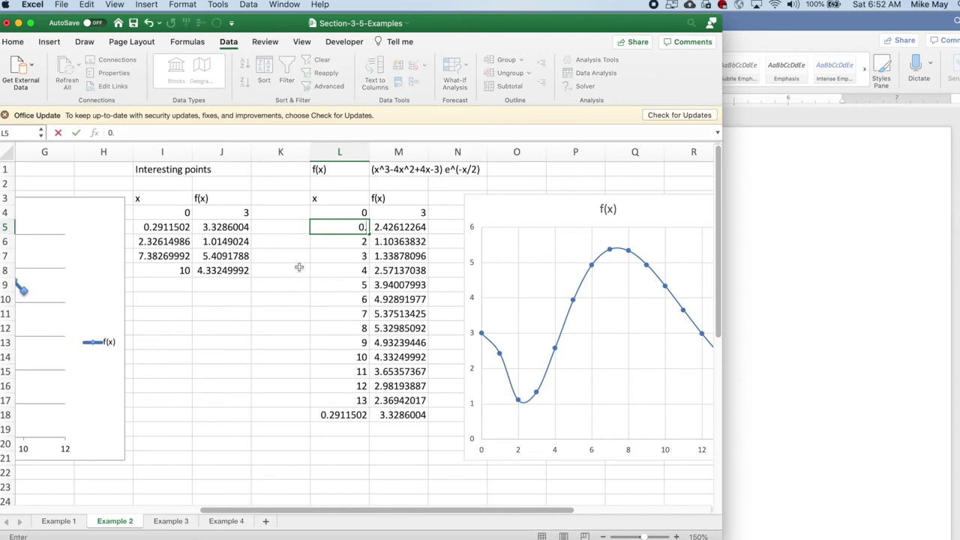
text(.5)
key(Return)
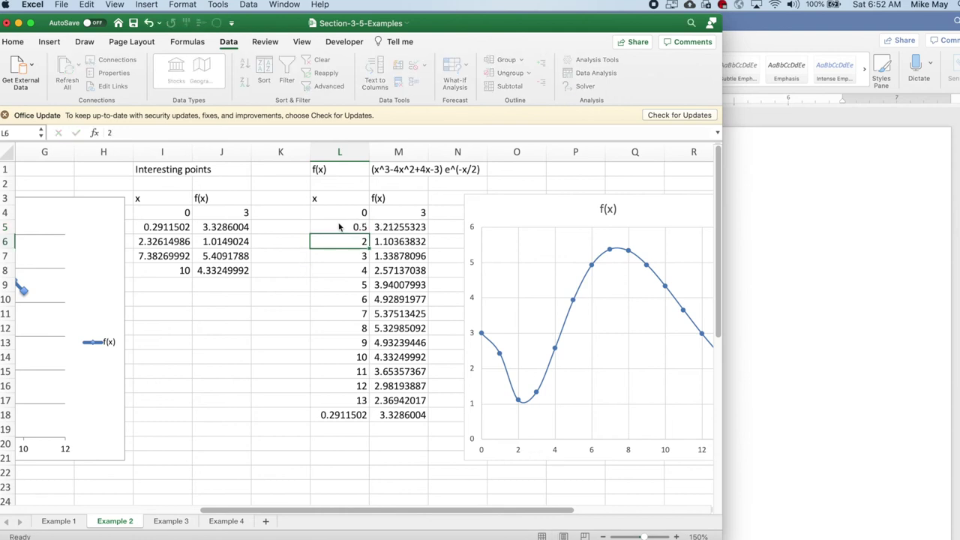
drag(354, 211, 367, 375)
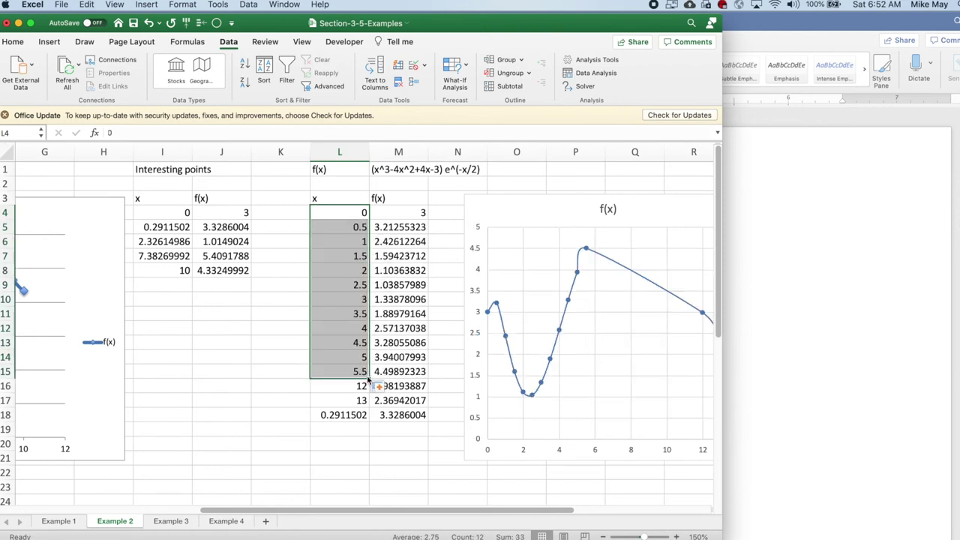
Step: Set the starting x value in L18 to 0.2
mouse_move(495, 307)
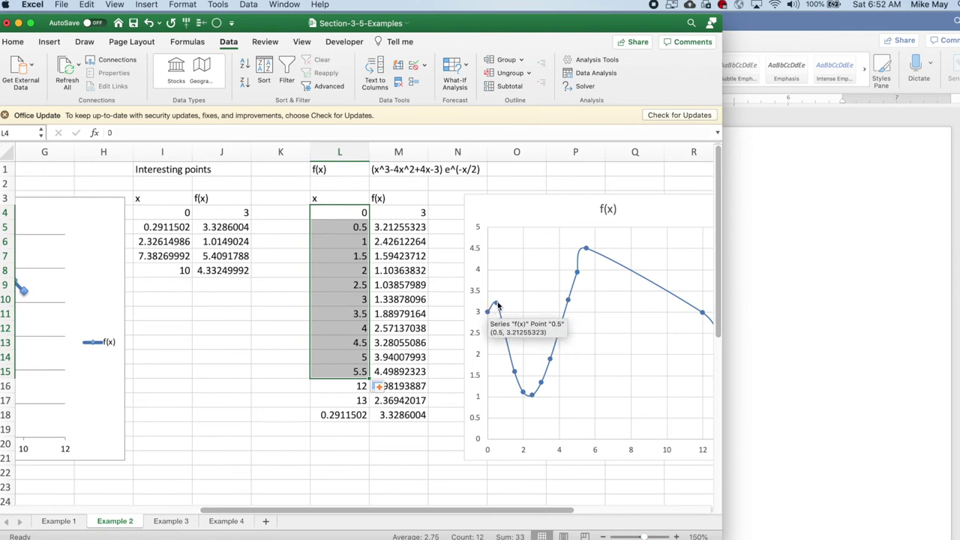
mouse_move(502, 335)
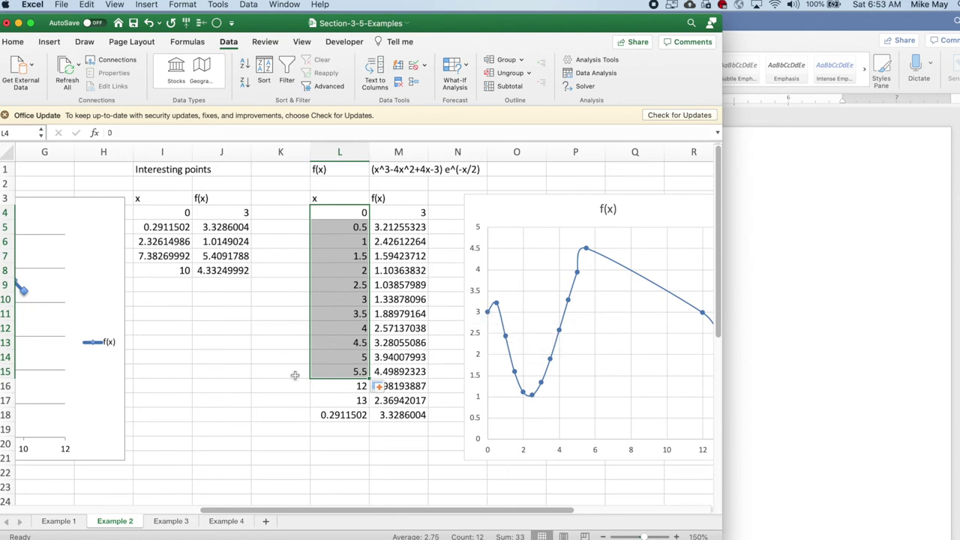
click(337, 416)
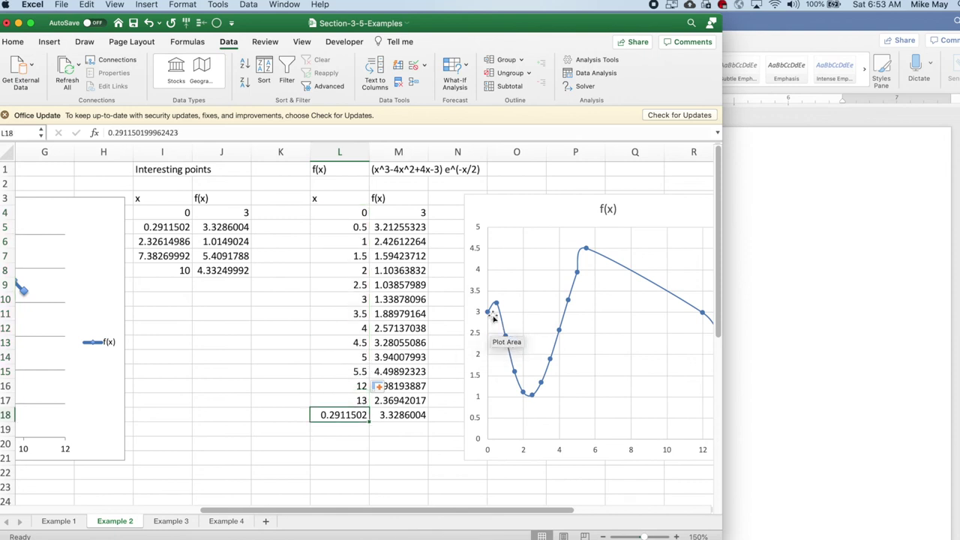
mouse_move(492, 308)
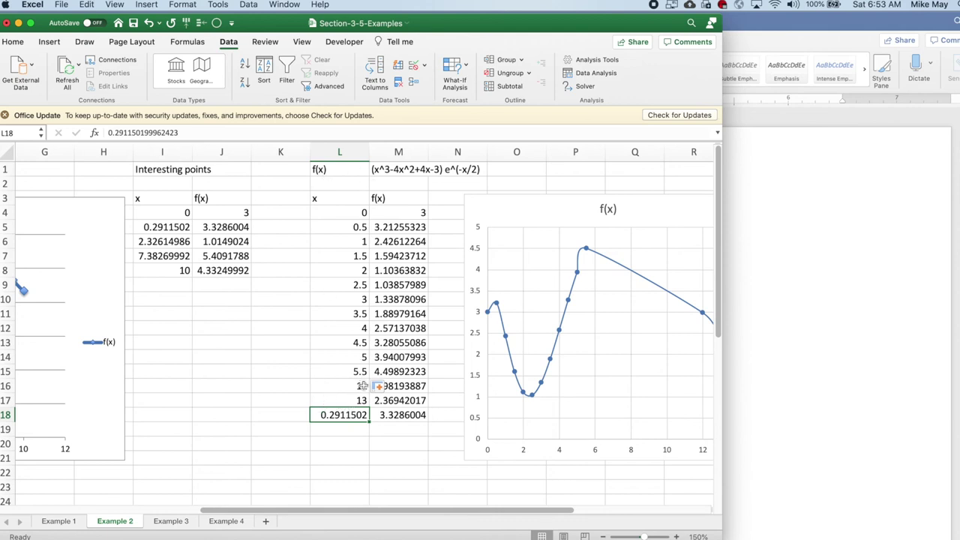
text(0.2)
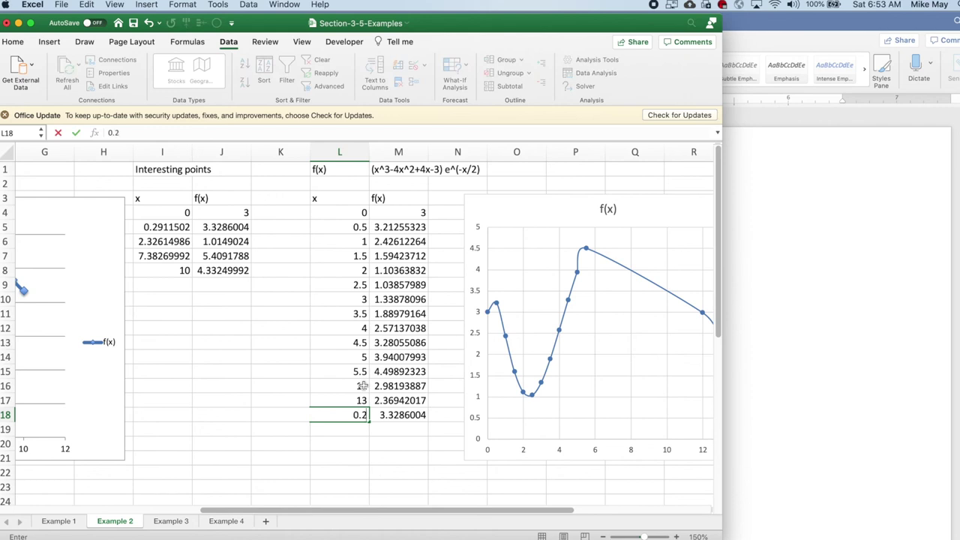
key(Return)
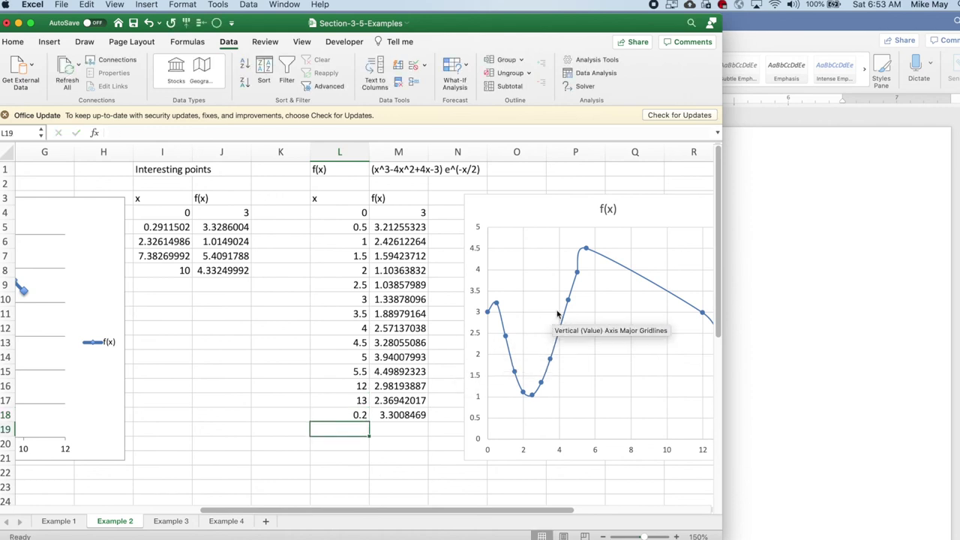
Step: Run Solver to minimize M18 by changing L18 with the constraint L18 >= 0, and keep the solution
click(584, 85)
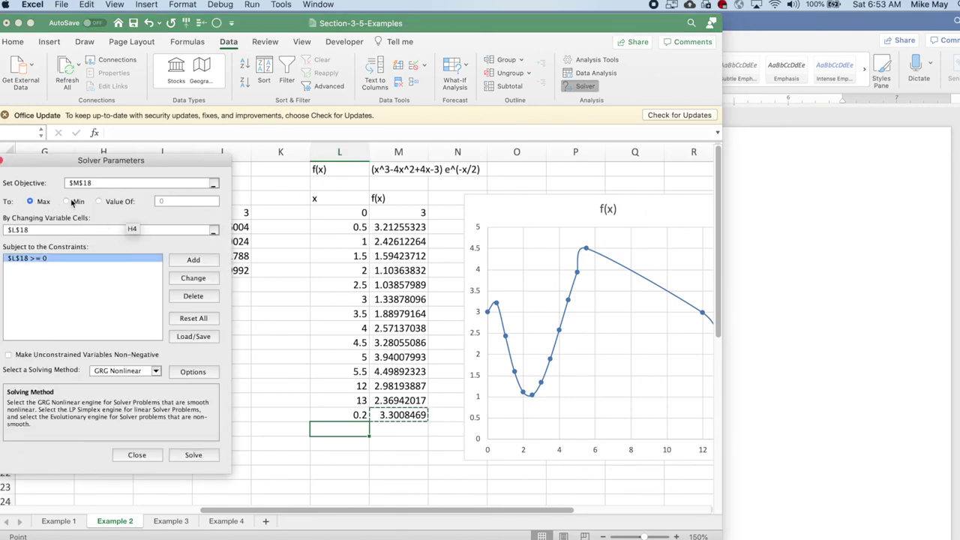
click(68, 202)
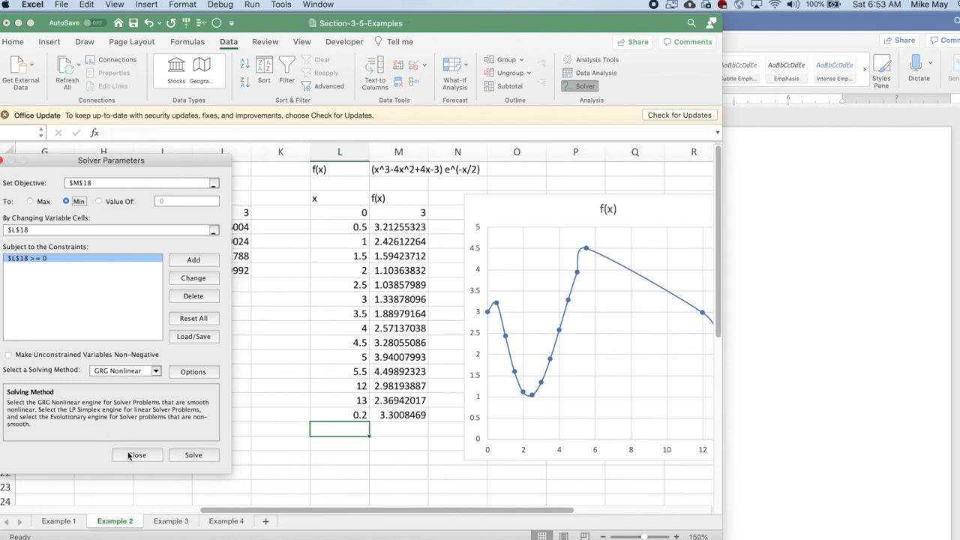
click(193, 456)
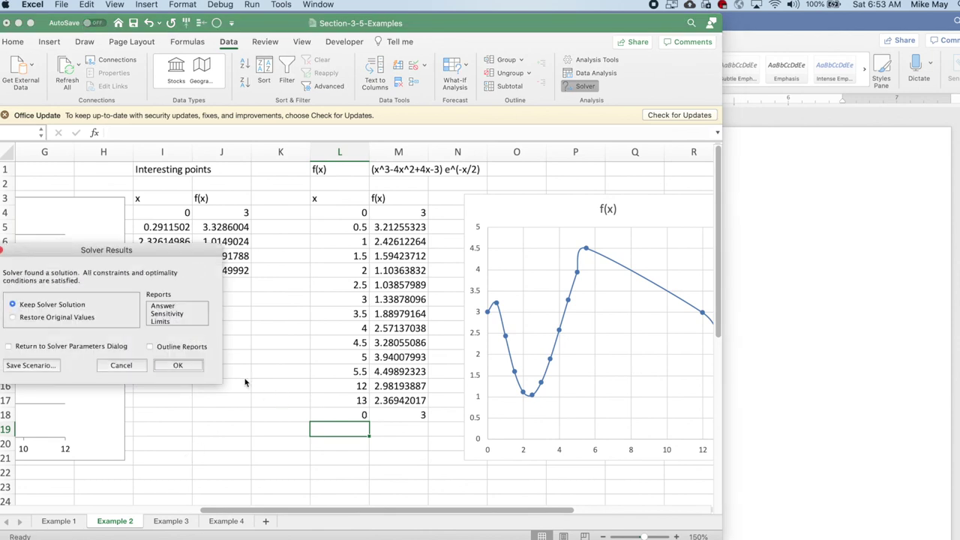
click(179, 365)
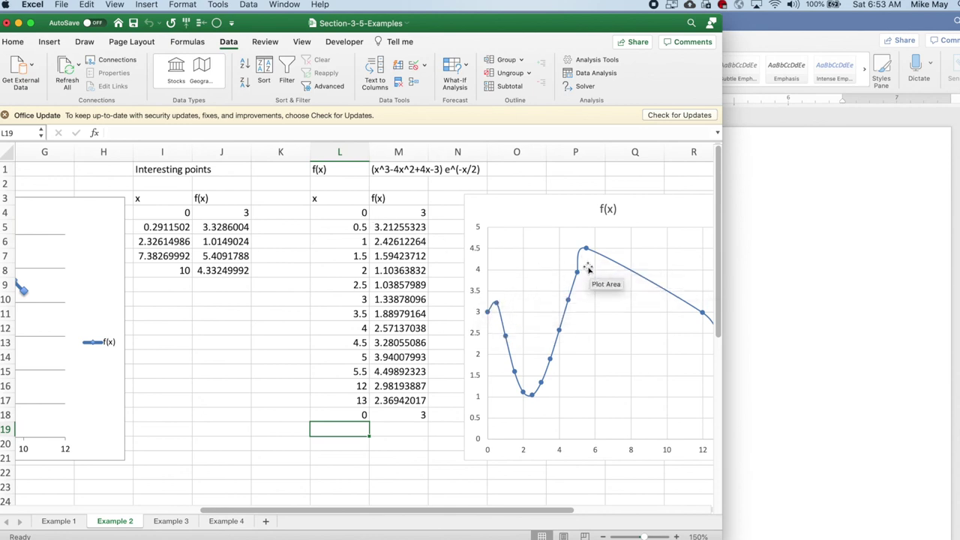
mouse_move(577, 272)
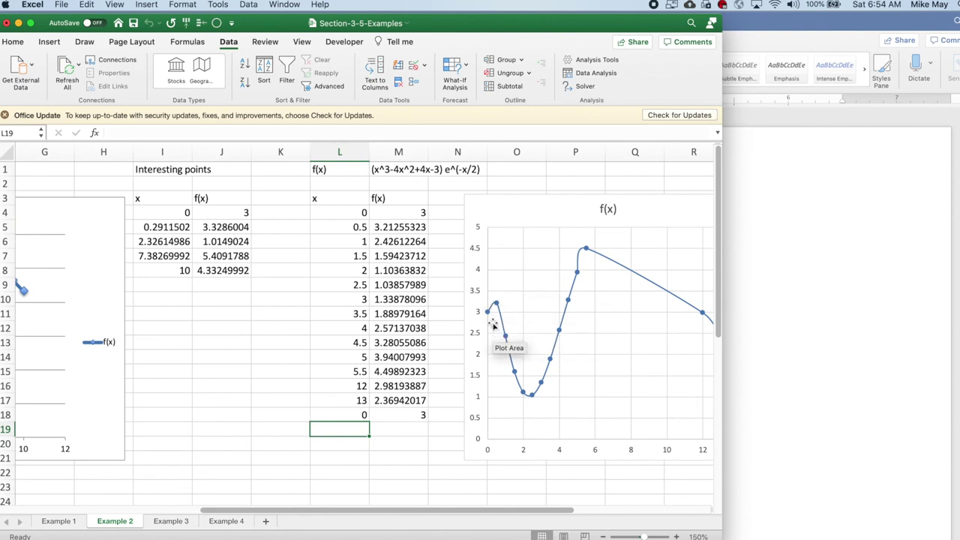
mouse_move(506, 341)
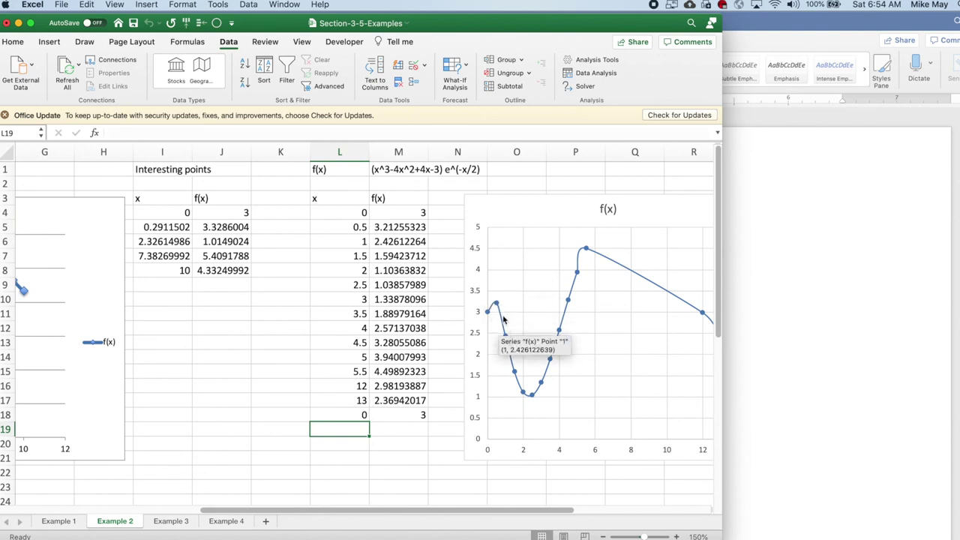